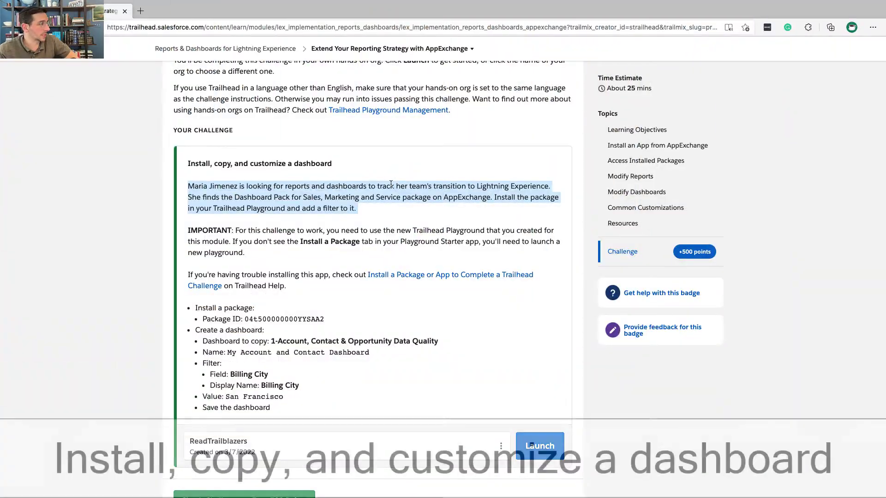
- Scroll the Trailhead challenge down to the org selector to launch the playground
{"action": "scroll", "coordinate": [391, 187], "scroll_direction": "down", "scroll_amount": 1}
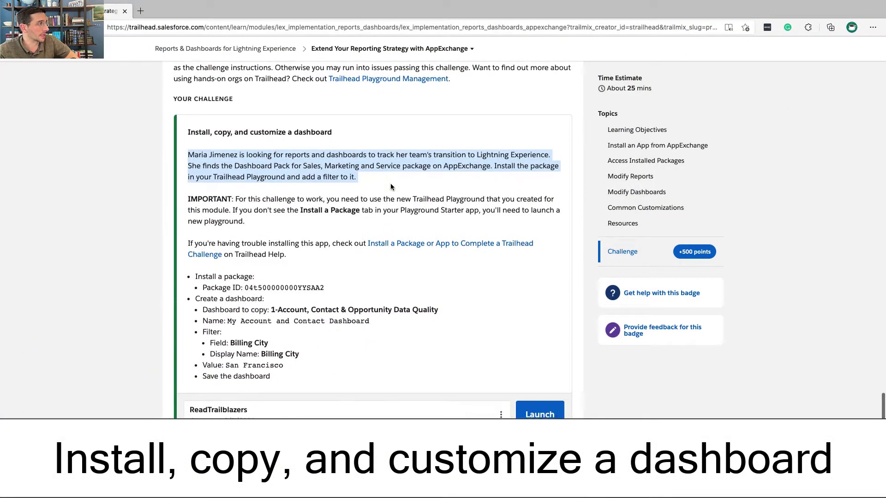
{"action": "scroll", "coordinate": [390, 186], "scroll_direction": "down", "scroll_amount": 1}
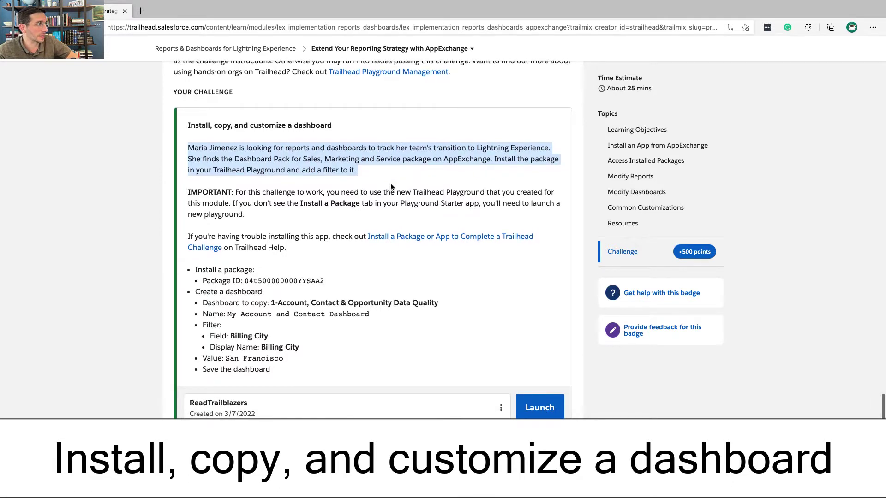
{"action": "scroll", "coordinate": [391, 186], "scroll_direction": "down", "scroll_amount": 1}
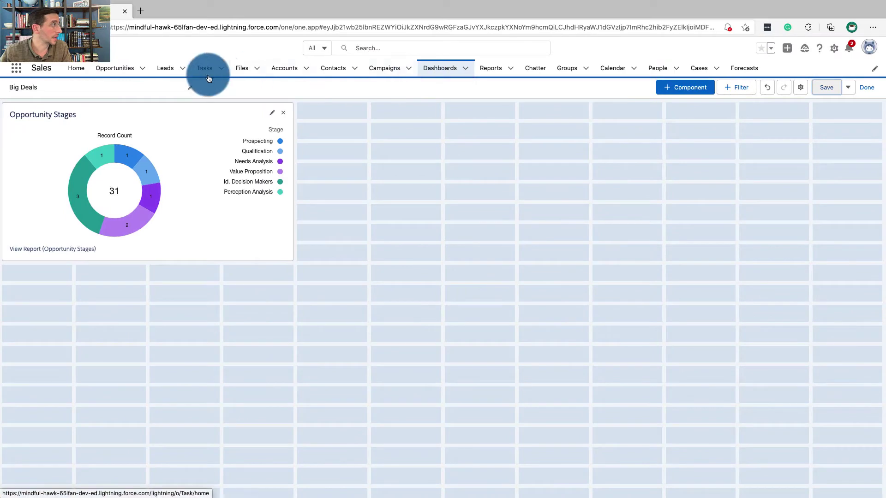
- Install package 04t500000000YYSAA2 for admins only through the Install a Package page
{"action": "left_click", "coordinate": [21, 73]}
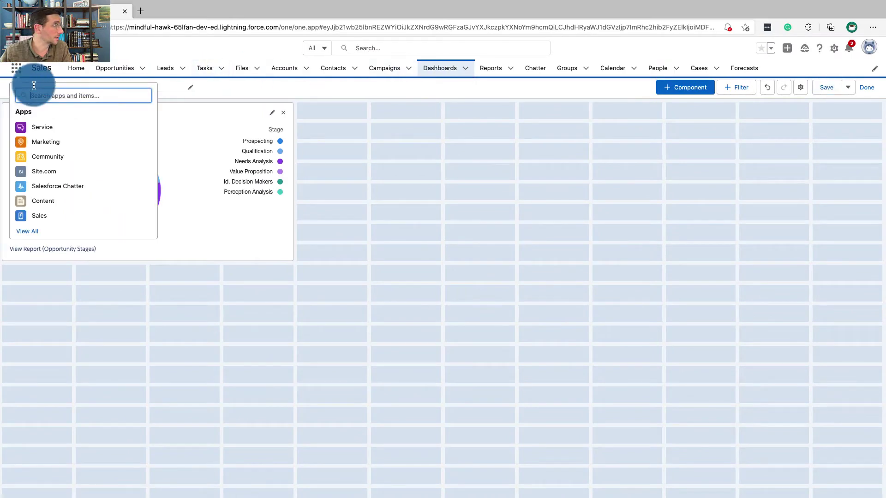
{"action": "type", "text": "inst"}
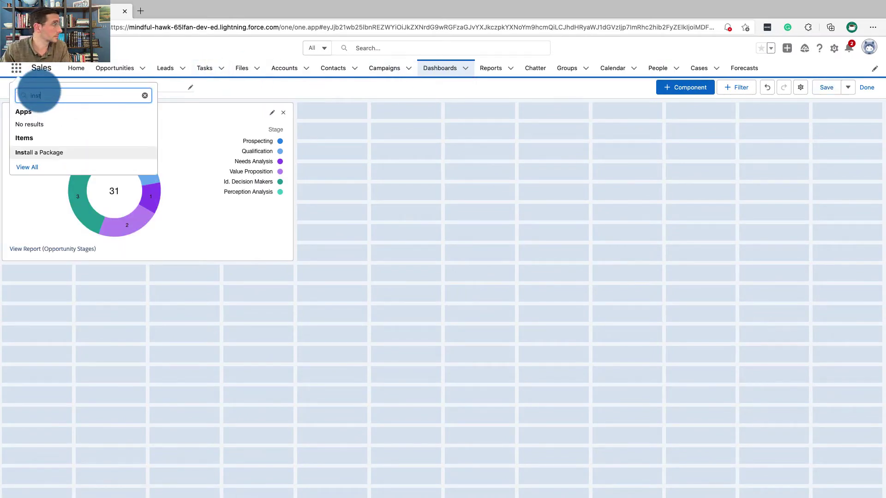
{"action": "left_click", "coordinate": [44, 152]}
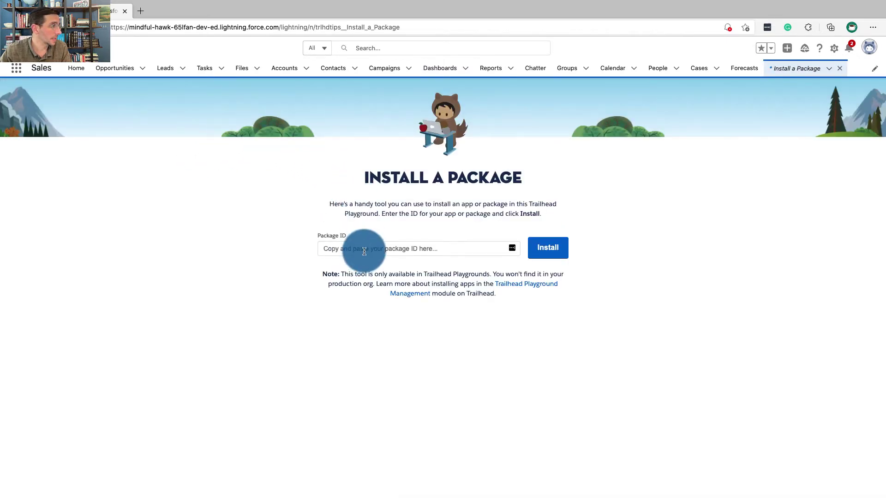
{"action": "left_click", "coordinate": [364, 250]}
{"action": "left_click", "coordinate": [544, 249]}
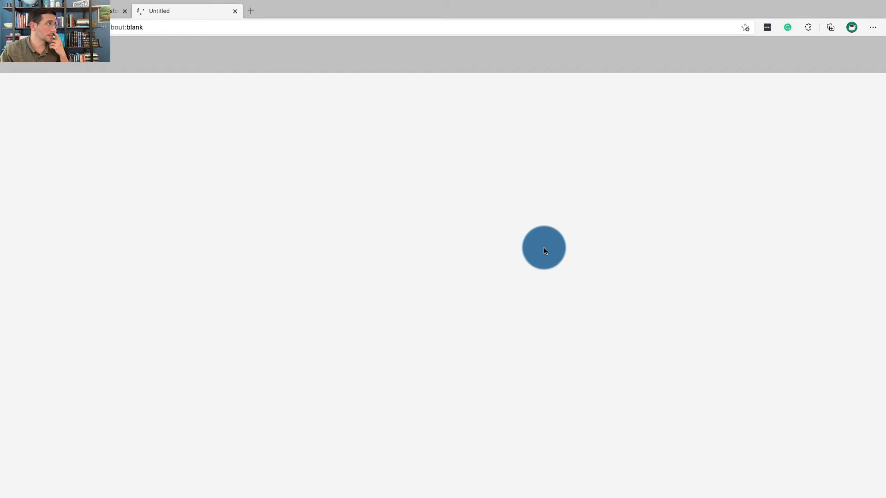
{"action": "left_click", "coordinate": [579, 273]}
{"action": "left_click", "coordinate": [623, 154]}
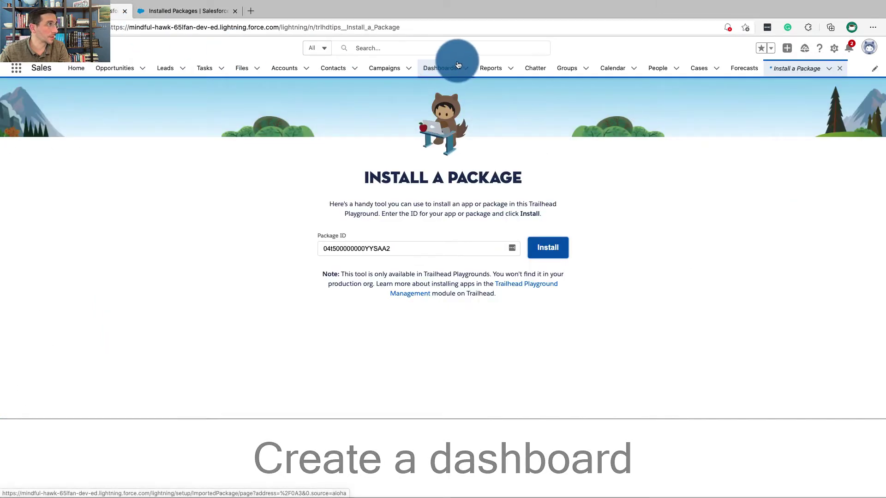
- List All Dashboards in the Dashboards tab, sorted by name
{"action": "left_click", "coordinate": [441, 66]}
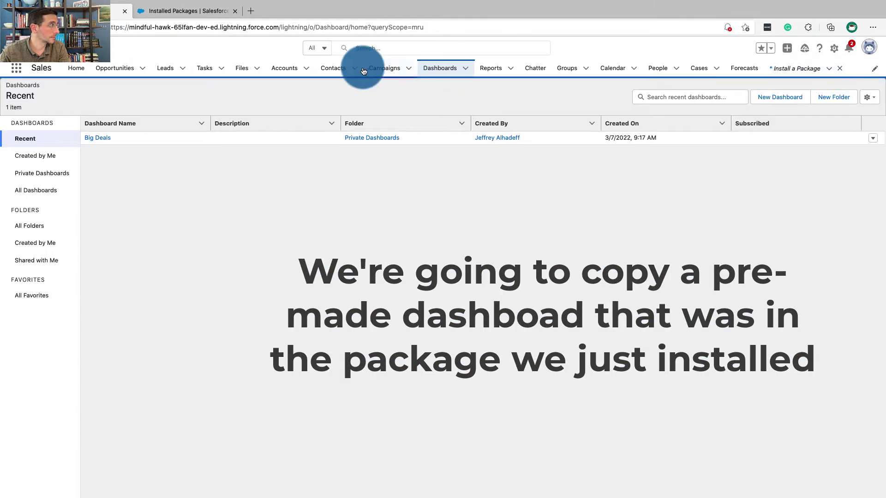
{"action": "left_click", "coordinate": [183, 128]}
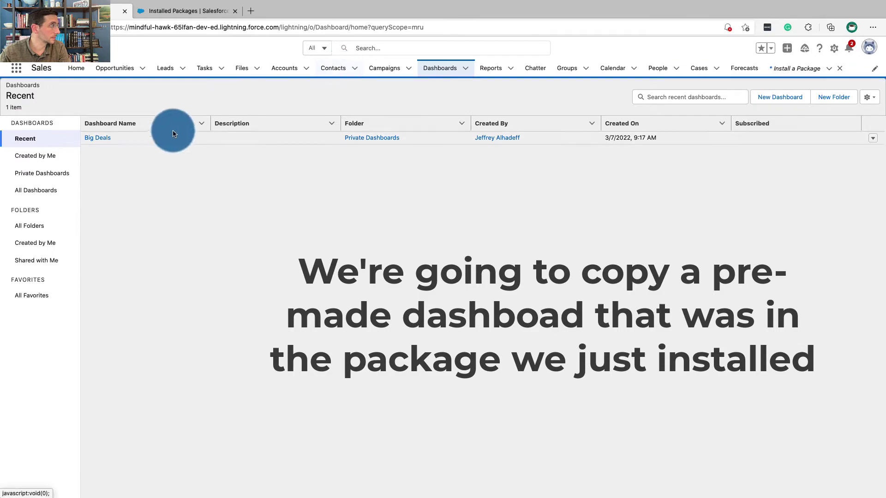
{"action": "left_click", "coordinate": [41, 191]}
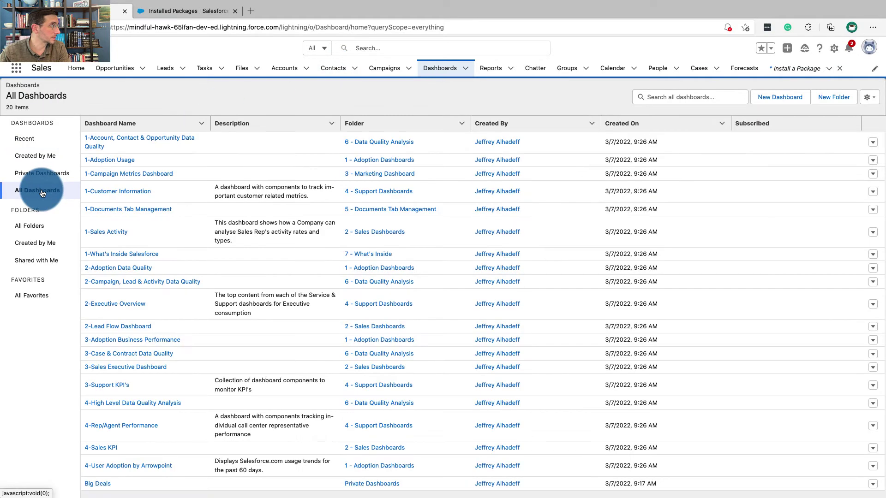
- Find and open the 1-Account, Contact & Opportunity Data Quality dashboard using the challenge's name
{"action": "key", "text": "super+w"}
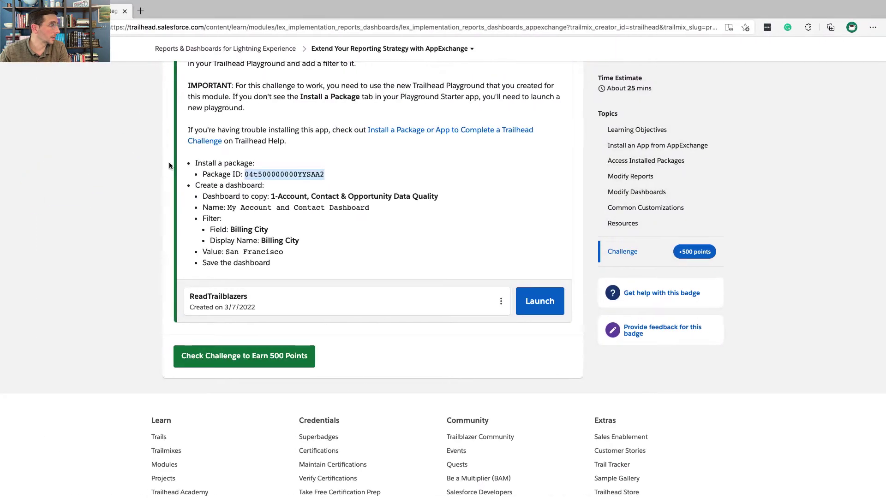
{"action": "left_click", "coordinate": [270, 199]}
{"action": "left_click_drag", "start_coordinate": [280, 198], "coordinate": [436, 195]}
{"action": "key", "text": "super+c"}
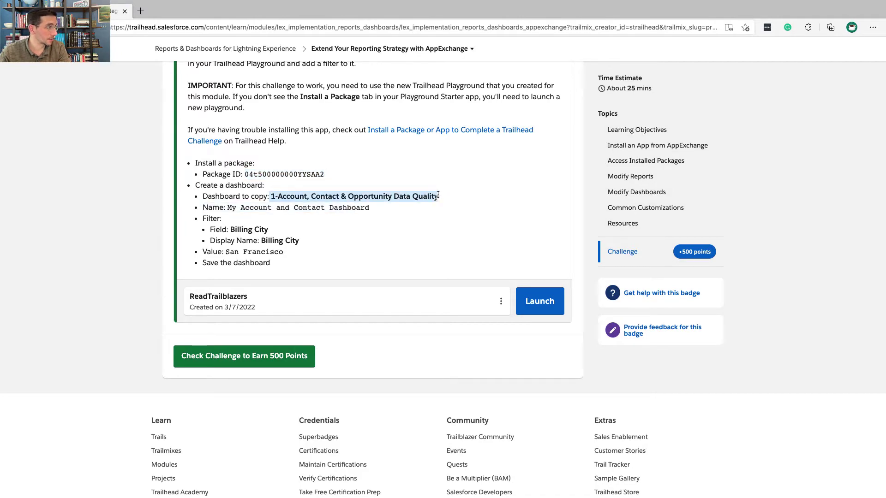
{"action": "key", "text": "super+shift+t"}
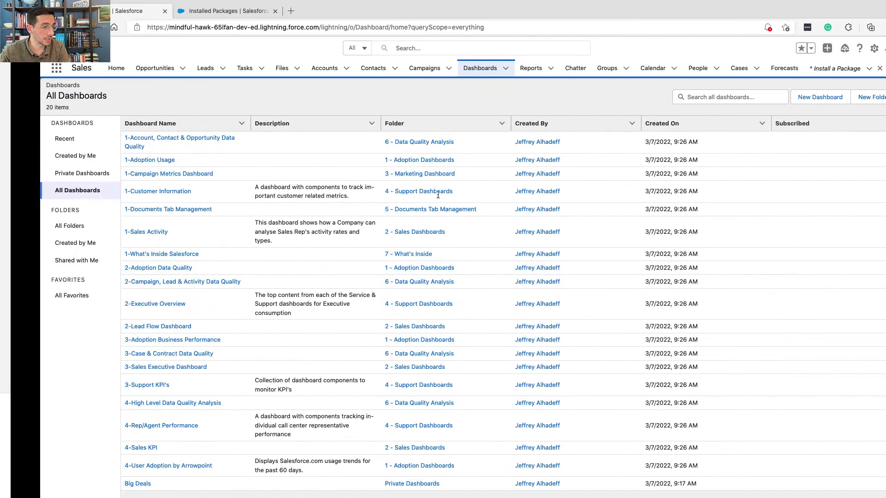
{"action": "key", "text": "super+f"}
{"action": "key", "text": "super+v"}
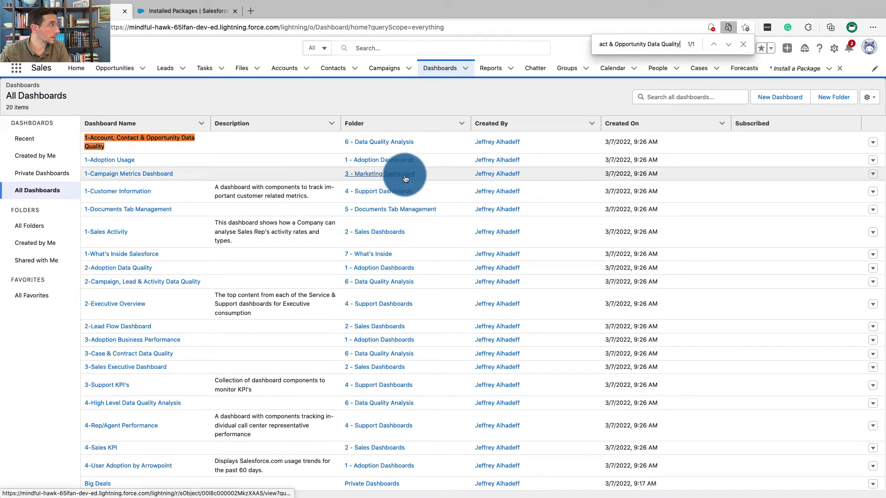
{"action": "left_click", "coordinate": [185, 142]}
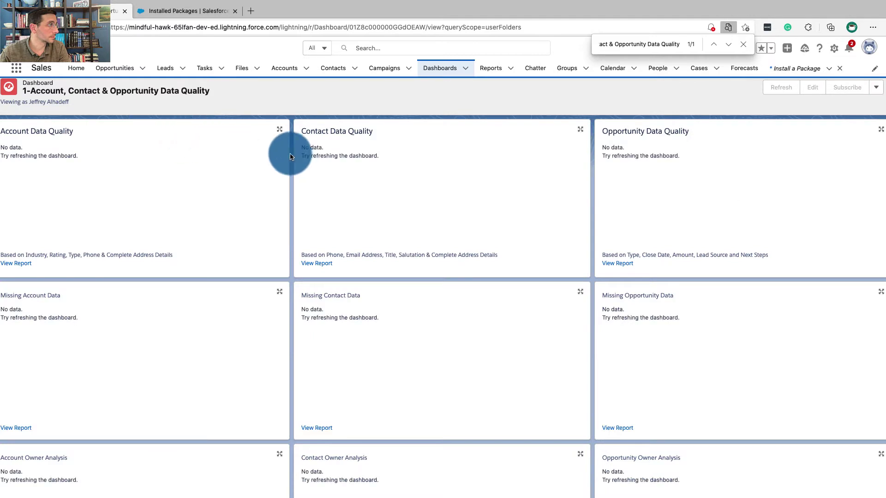
- Start a Save As copy of the data quality dashboard
{"action": "left_click", "coordinate": [743, 44]}
{"action": "left_click", "coordinate": [876, 88]}
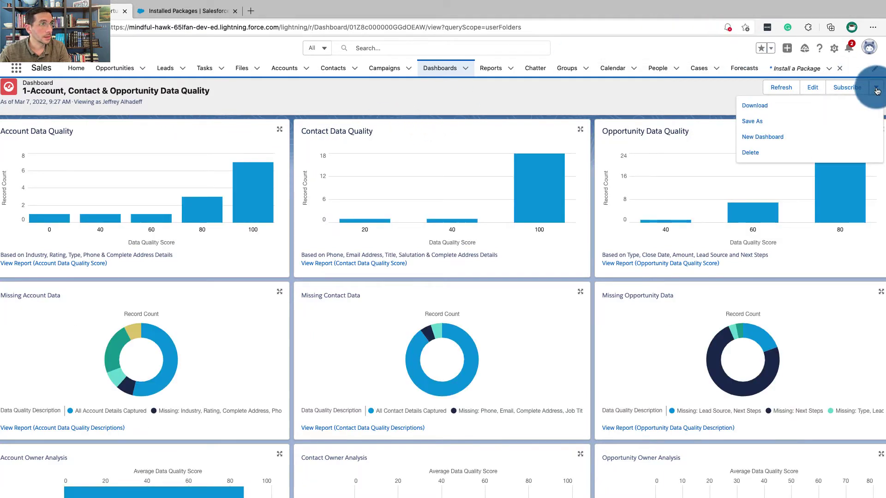
{"action": "left_click", "coordinate": [787, 128]}
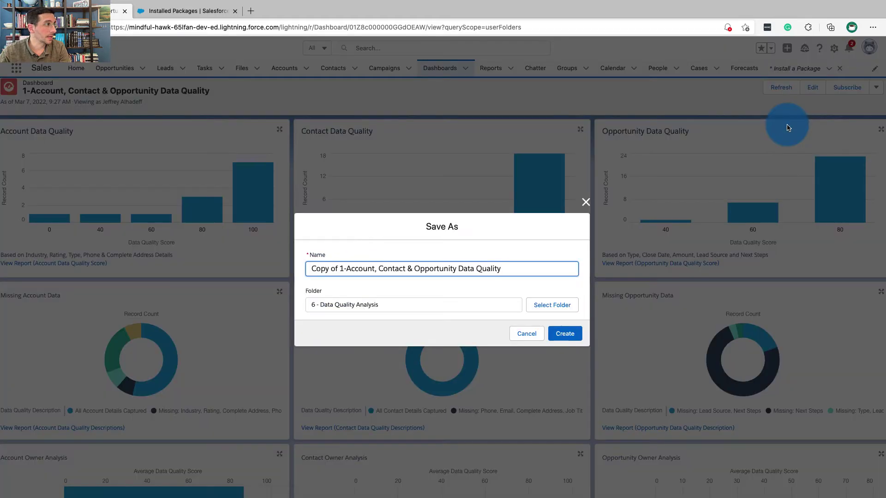
- Name the copy 'My Account and Contact Dashboard' and create it
{"action": "key", "text": "ctrl+Left"}
{"action": "left_click_drag", "start_coordinate": [370, 208], "coordinate": [229, 211]}
{"action": "key", "text": "super+c"}
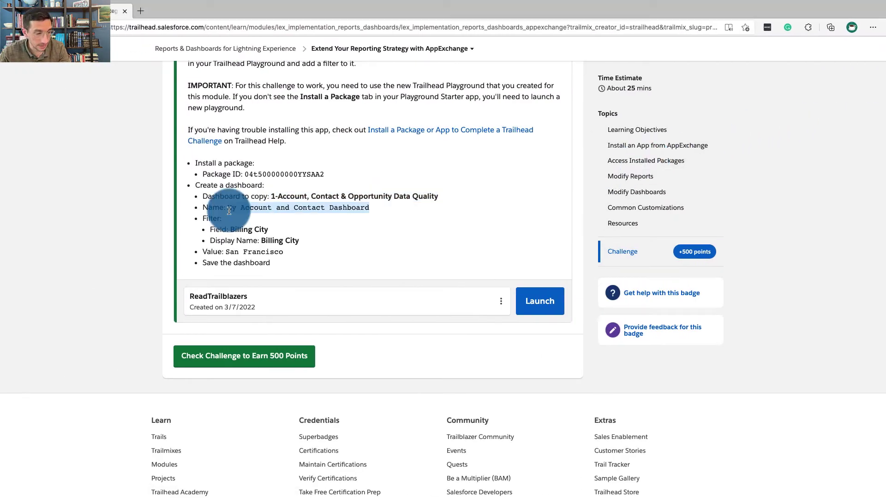
{"action": "key", "text": "ctrl+Right"}
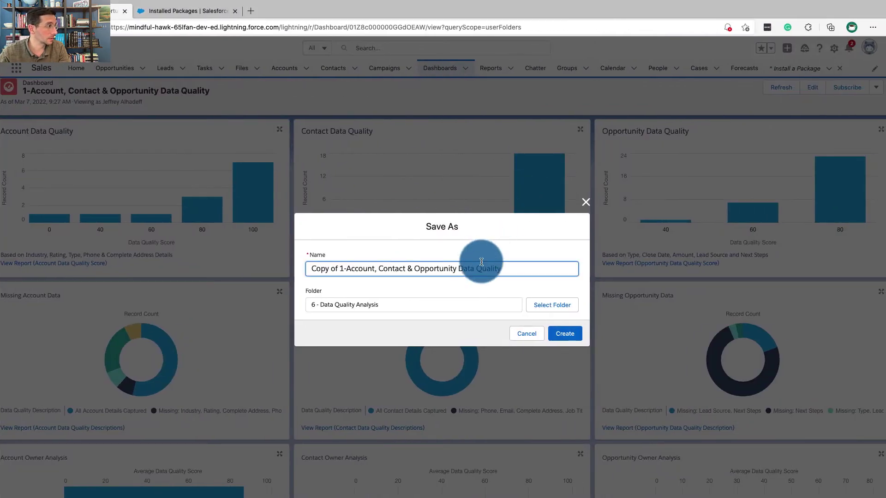
{"action": "key", "text": "super+a"}
{"action": "key", "text": "super+v"}
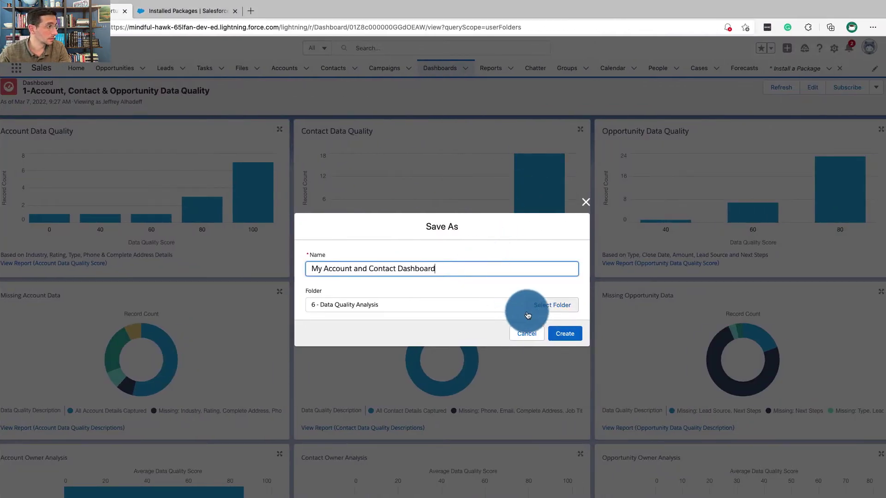
{"action": "key", "text": "ctrl+Left"}
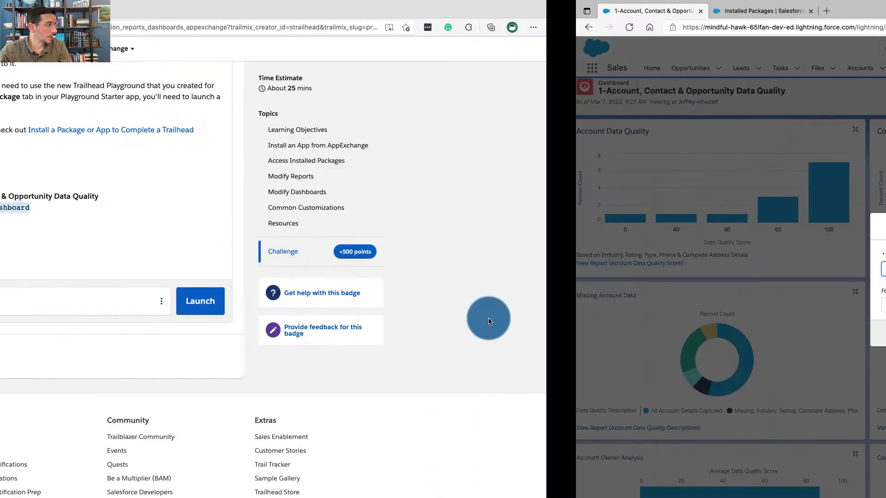
{"action": "key", "text": "ctrl+Right"}
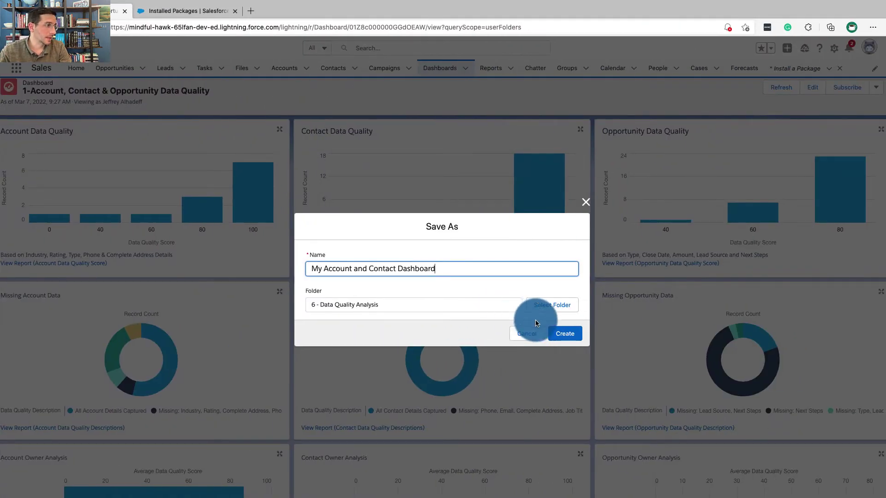
{"action": "left_click", "coordinate": [558, 333]}
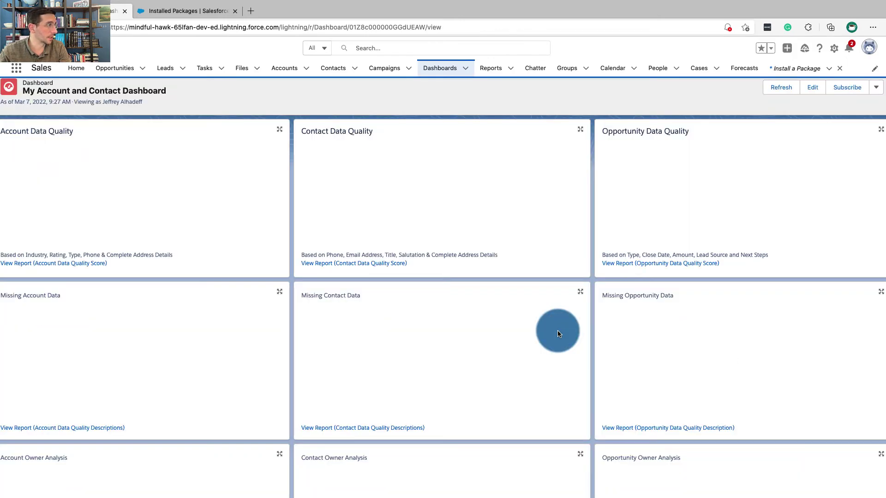
{"action": "key", "text": "super+grave"}
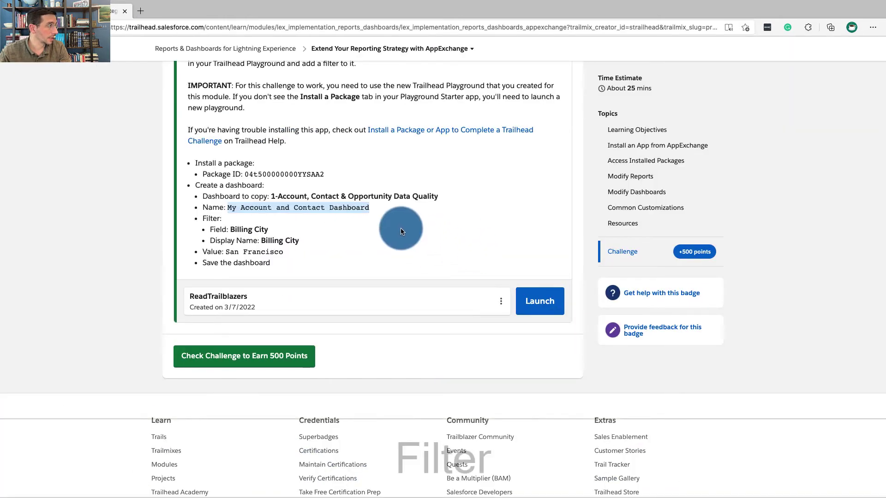
- Review the challenge's Billing City filter requirements with the value San Francisco
{"action": "scroll", "coordinate": [388, 231], "scroll_direction": "down", "scroll_amount": 1}
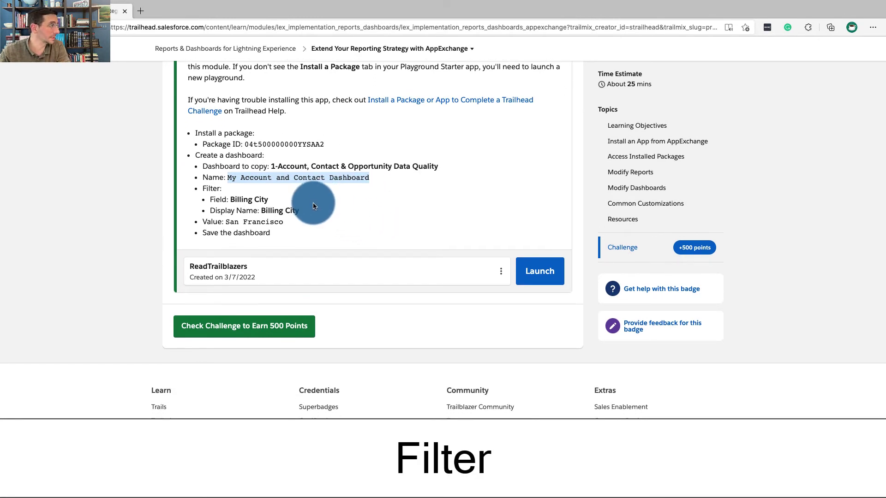
{"action": "left_click", "coordinate": [291, 212]}
{"action": "triple_click", "coordinate": [292, 212]}
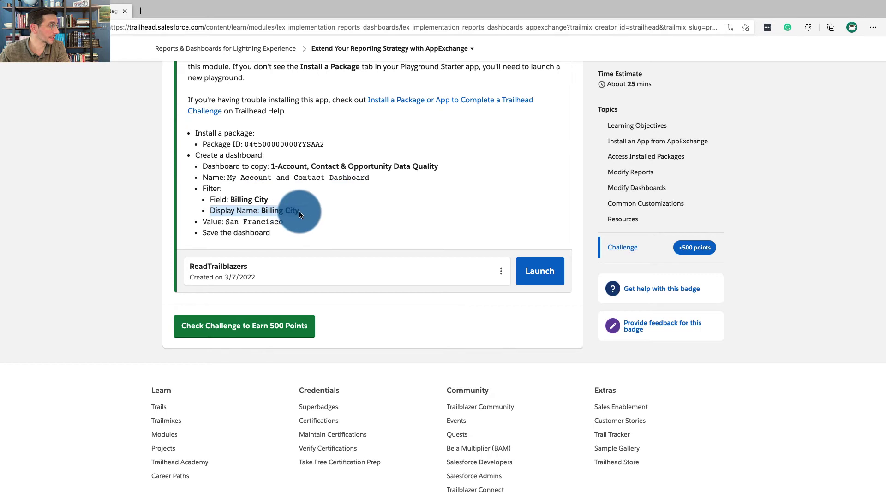
{"action": "triple_click", "coordinate": [261, 199]}
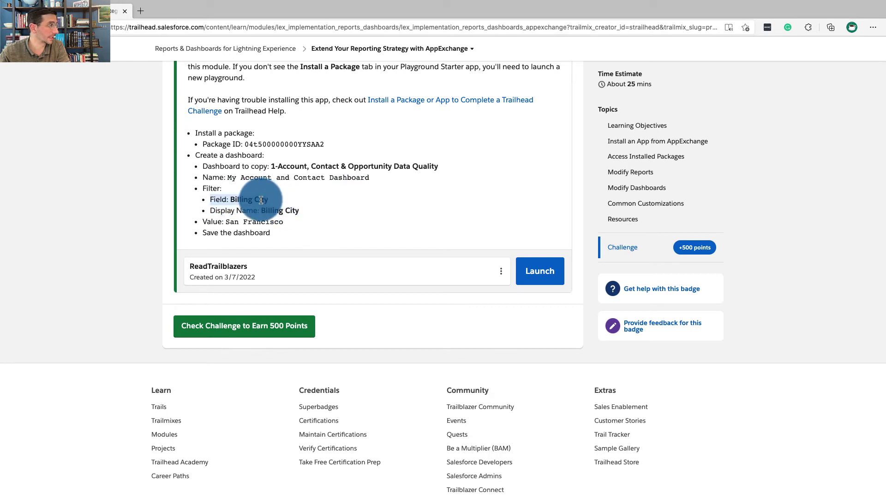
{"action": "left_click", "coordinate": [267, 210]}
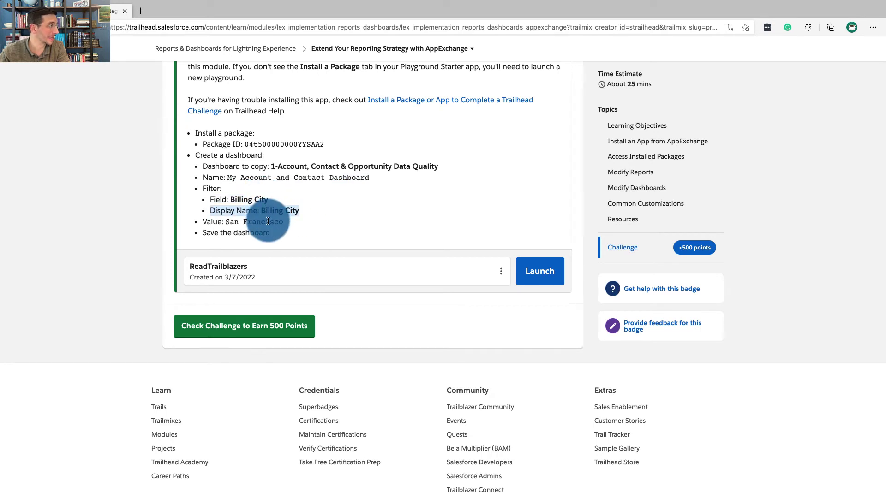
{"action": "triple_click", "coordinate": [268, 221]}
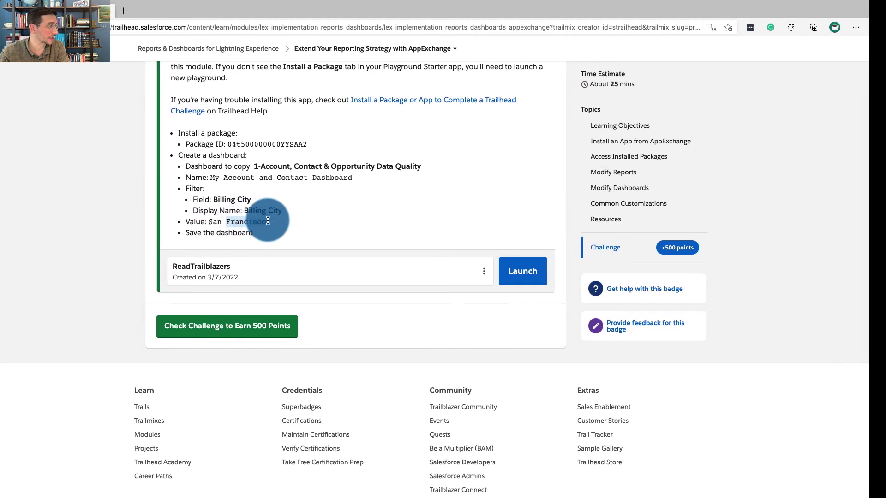
{"action": "key", "text": "ctrl+Right"}
- Edit the dashboard and add a Billing City filter with the value San Francisco
{"action": "left_click", "coordinate": [812, 87]}
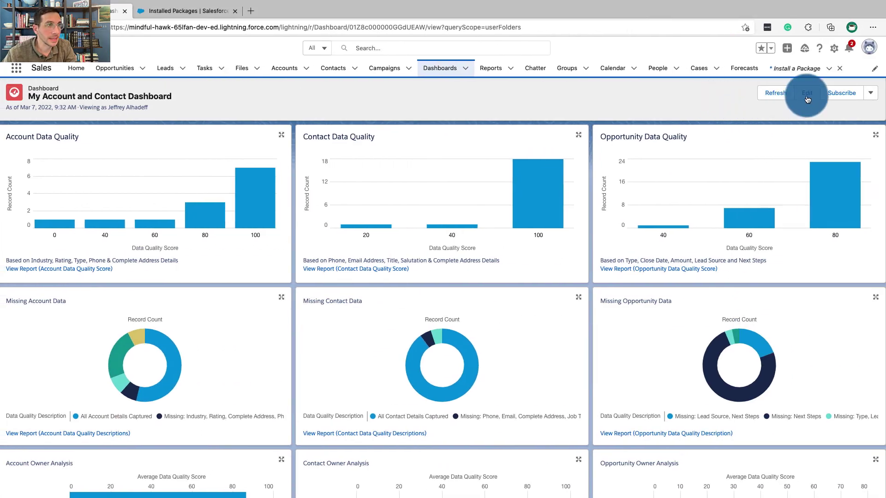
{"action": "left_click", "coordinate": [738, 88]}
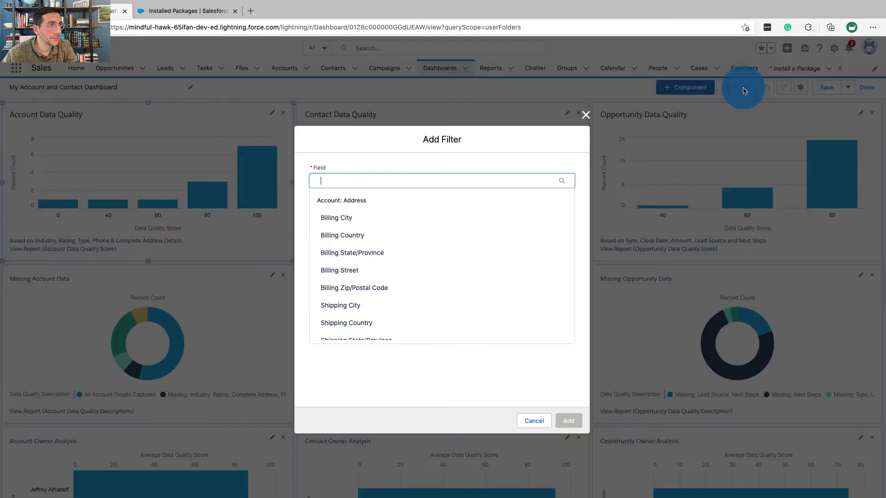
{"action": "left_click", "coordinate": [399, 223]}
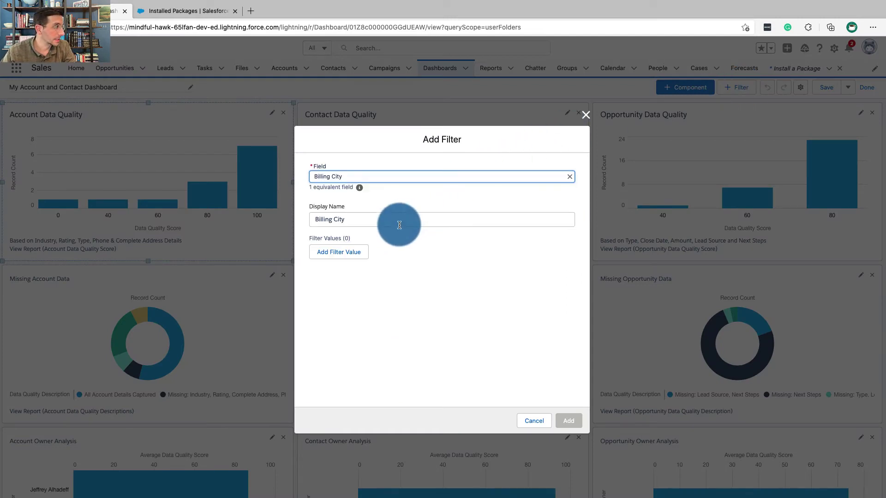
{"action": "left_click", "coordinate": [373, 224]}
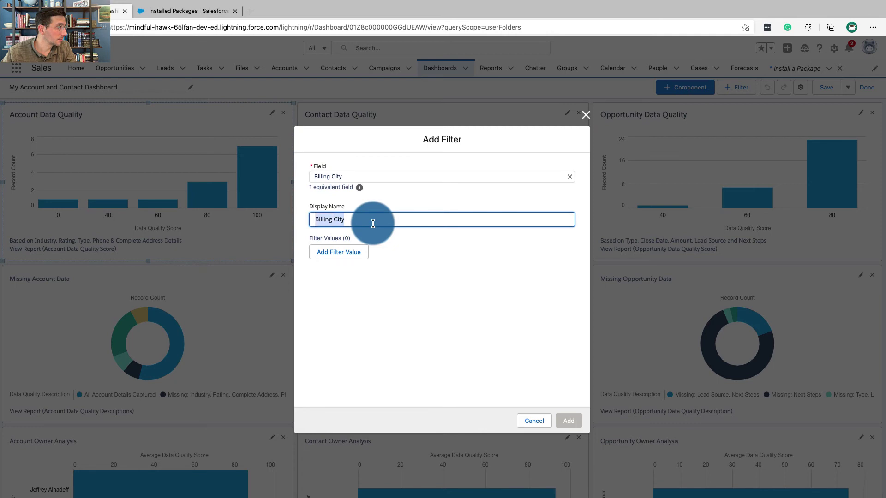
{"action": "left_click", "coordinate": [356, 253]}
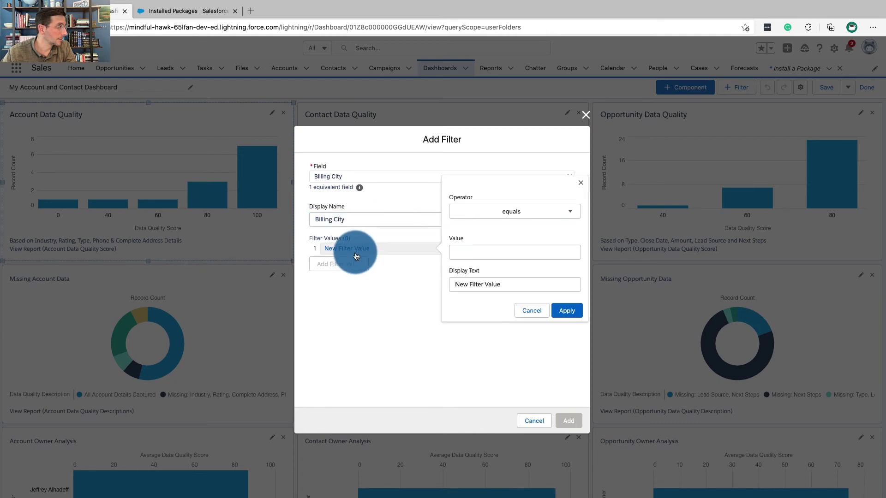
{"action": "left_click", "coordinate": [483, 251]}
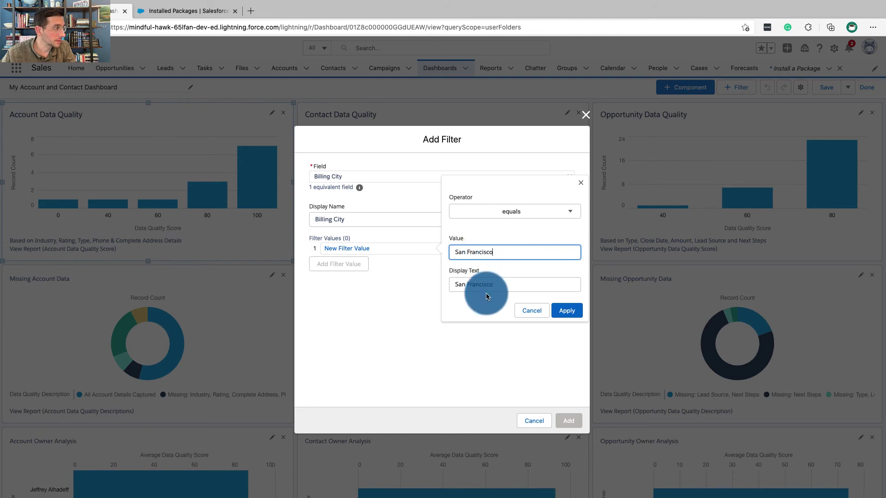
{"action": "left_click", "coordinate": [565, 311]}
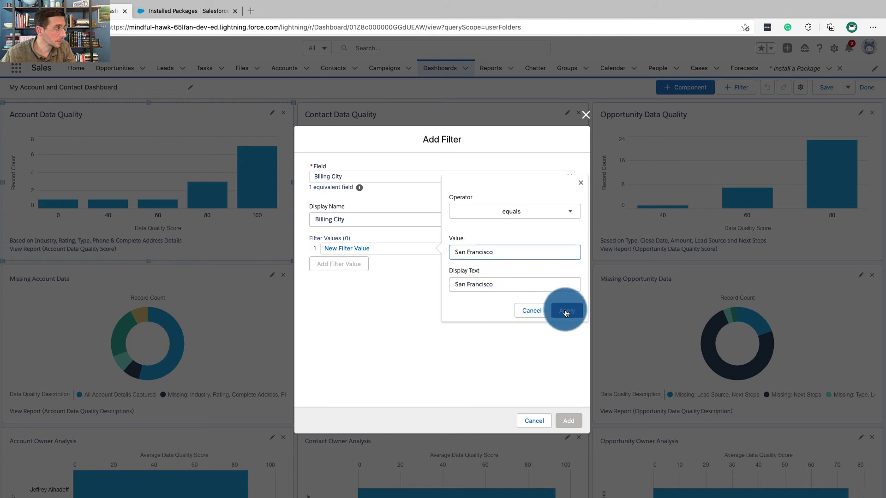
{"action": "left_click", "coordinate": [568, 421]}
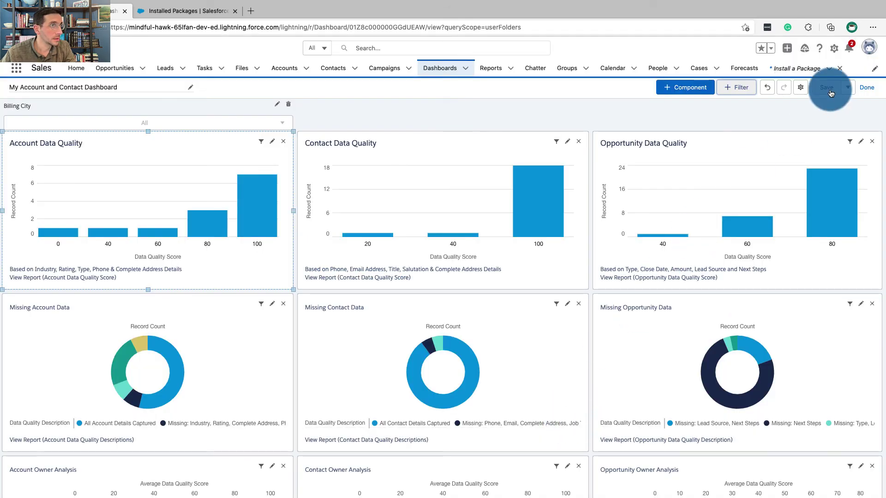
- Save the filtered dashboard, exit edit mode, and return to the Trailhead challenge
{"action": "left_click", "coordinate": [830, 93]}
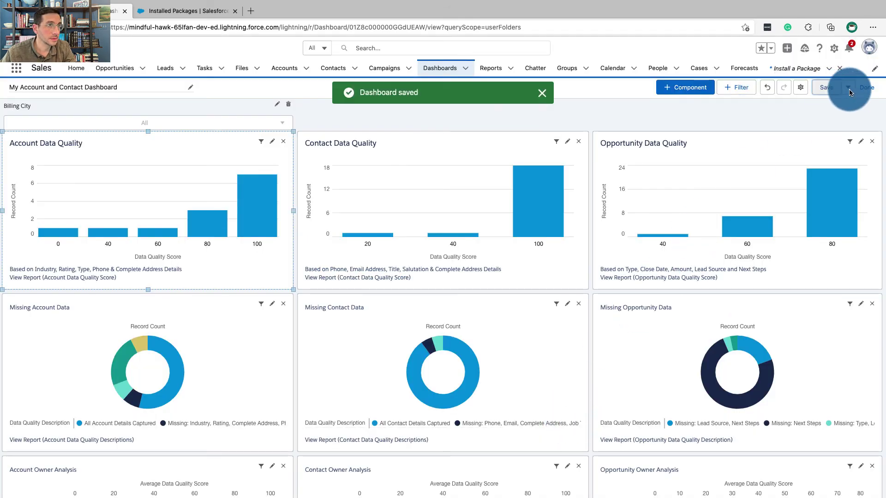
{"action": "left_click", "coordinate": [869, 92]}
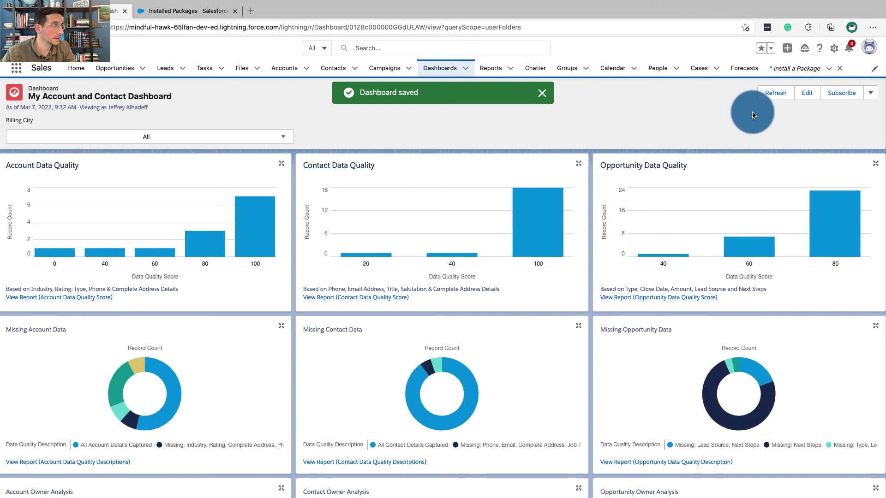
{"action": "left_click", "coordinate": [543, 94]}
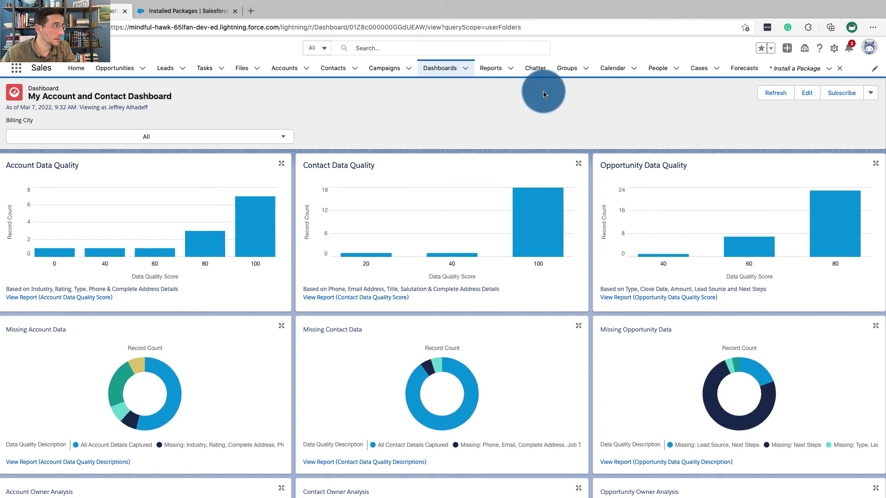
{"action": "key", "text": "super+grave"}
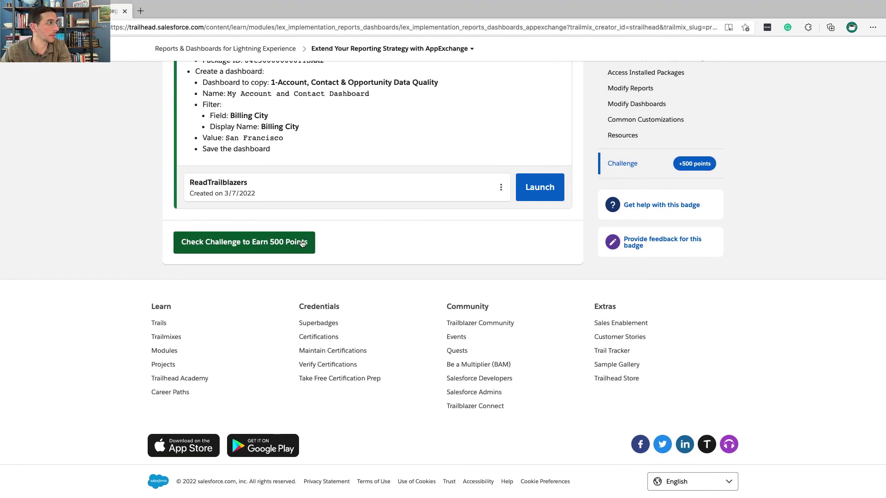